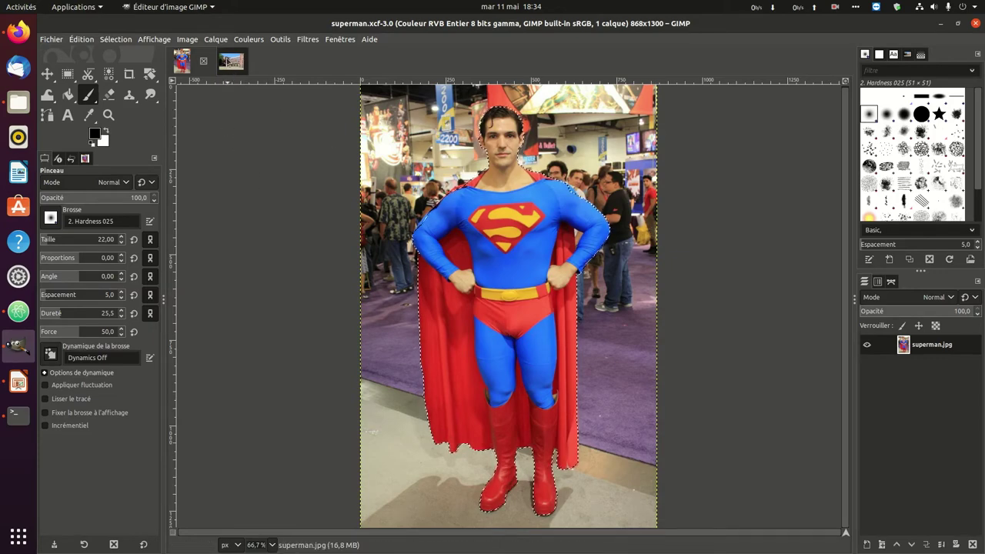
Look at the building photo, and inspect the selection outline around Superman's right shoulder, arm and collar for inaccurate edges.
left_click(231, 60)
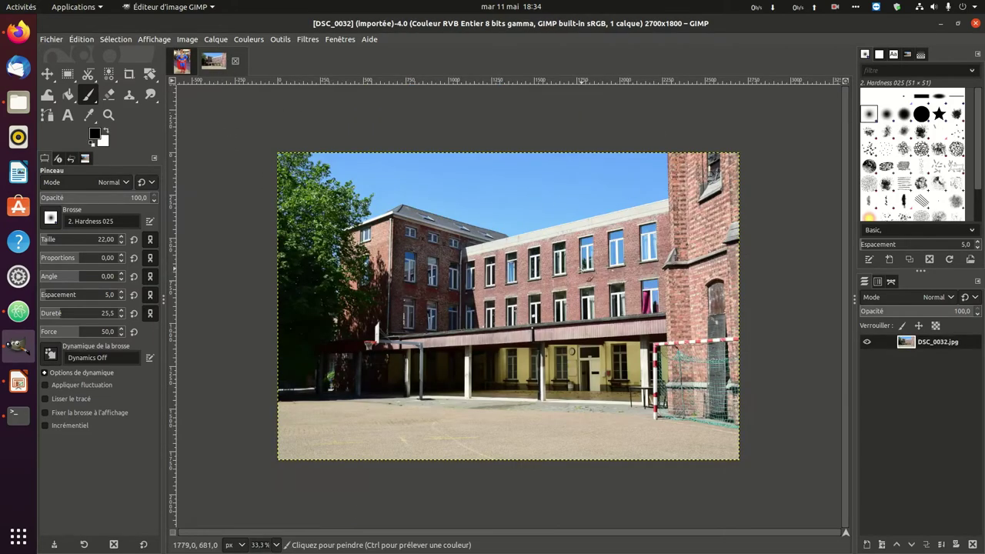
left_click(181, 61)
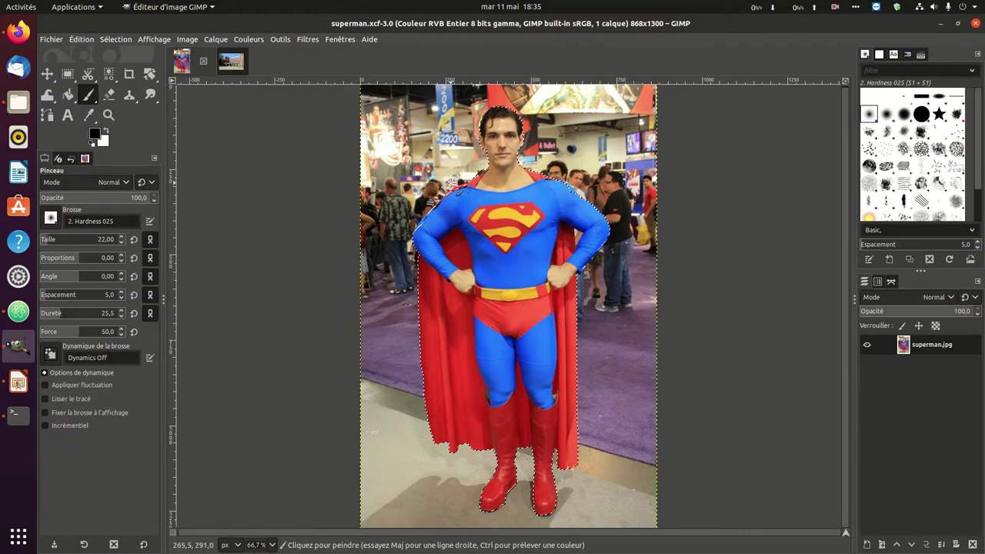
scroll(459, 184, "up", 3, "ctrl")
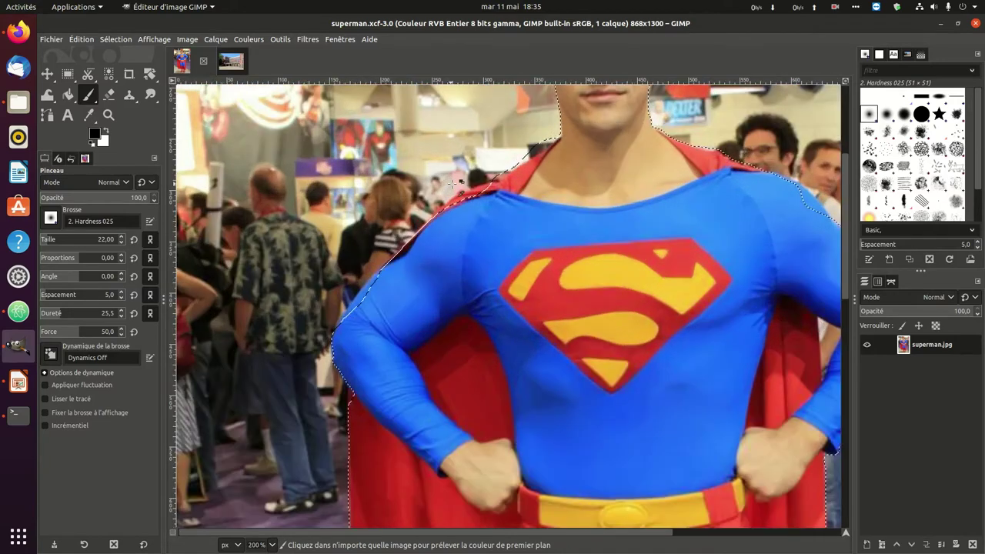
scroll(458, 183, "up", 1, "ctrl")
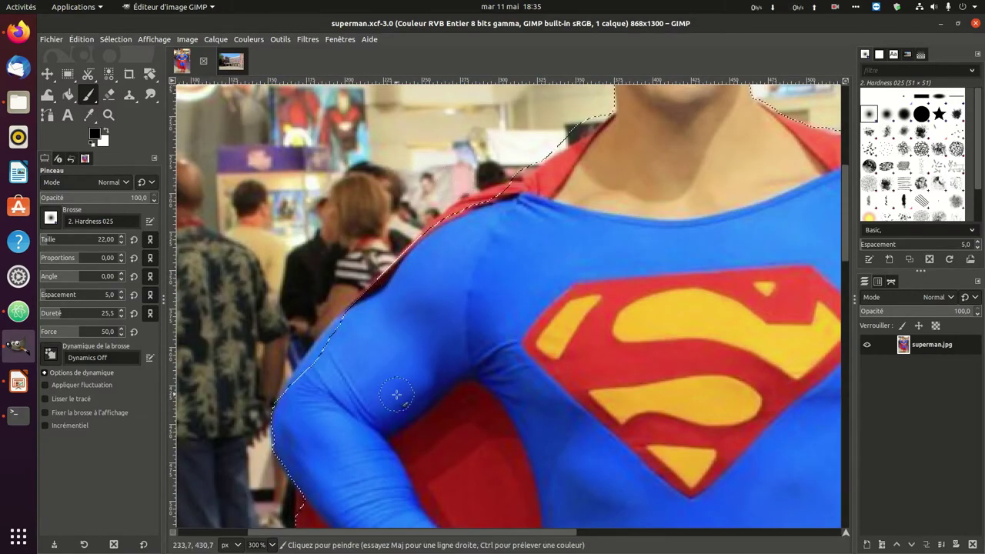
scroll(647, 192, "up", 3)
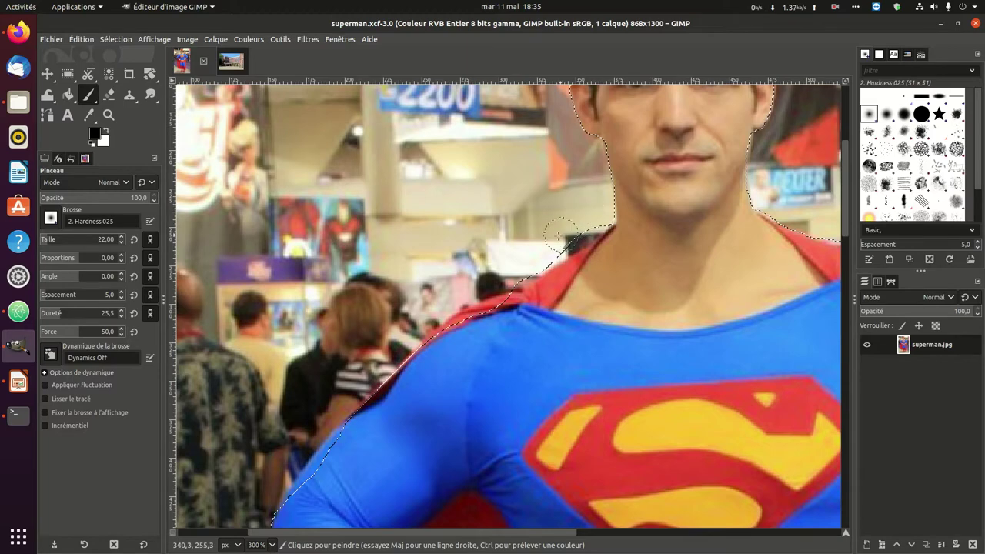
mouse_move(561, 235)
left_mouse_down()
mouse_move(554, 245)
mouse_move(560, 223)
mouse_move(585, 217)
mouse_move(574, 227)
left_mouse_up()
key("ctrl+z")
scroll(400, 308, "down", 3)
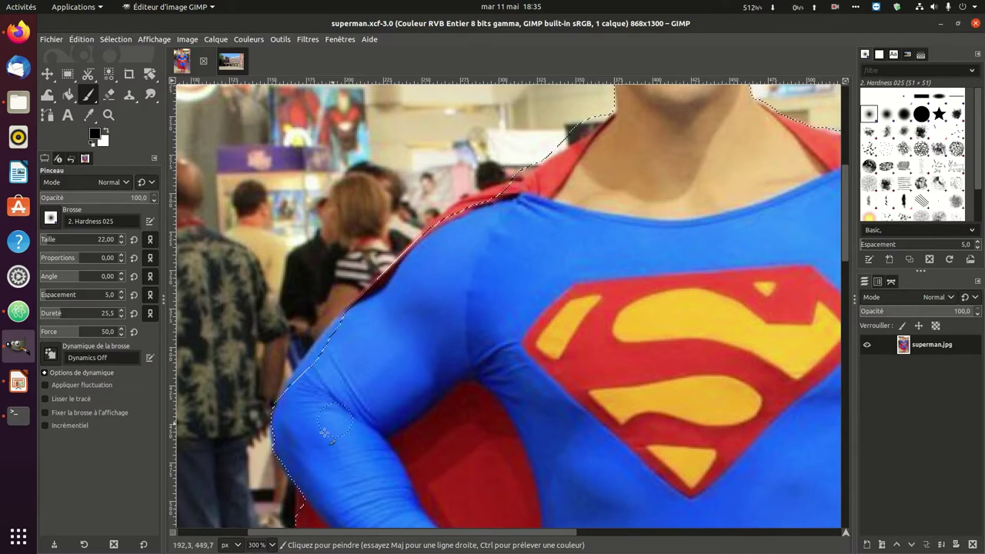
Enable the quick mask and paint white along Superman's right upper arm to add its missing edge to the selection.
left_click(172, 533)
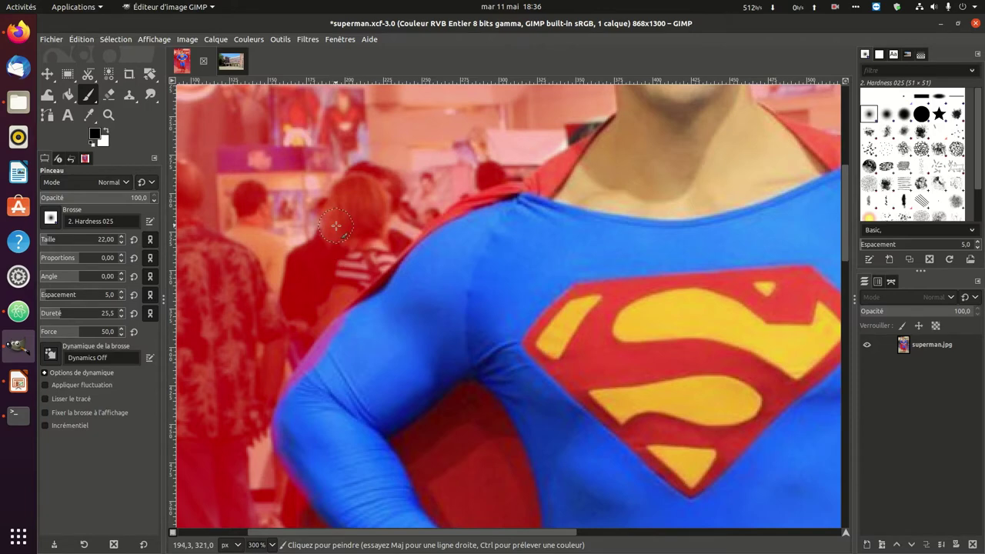
scroll(422, 177, "down", 4)
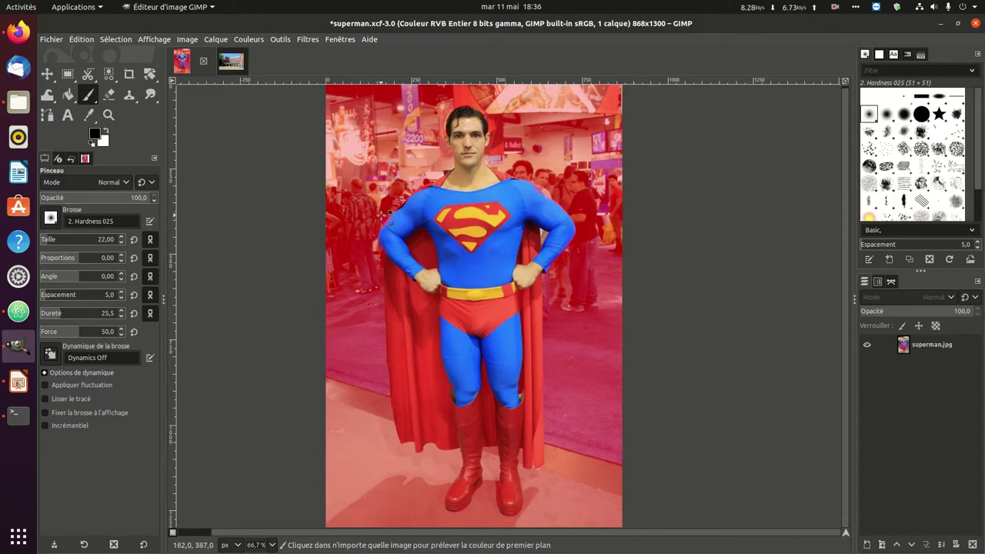
scroll(386, 209, "up", 4, "ctrl")
scroll(386, 214, "up", 1, "ctrl")
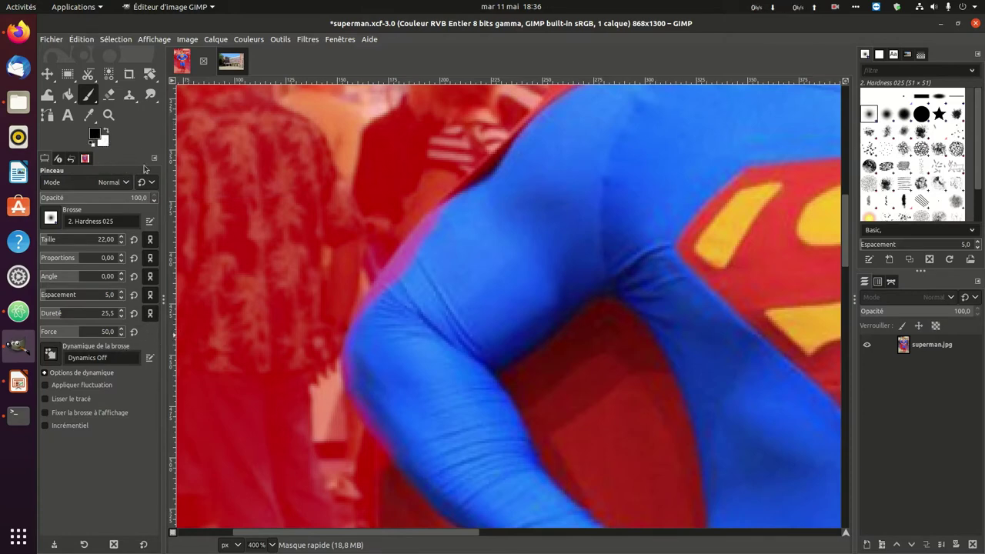
left_click(105, 131)
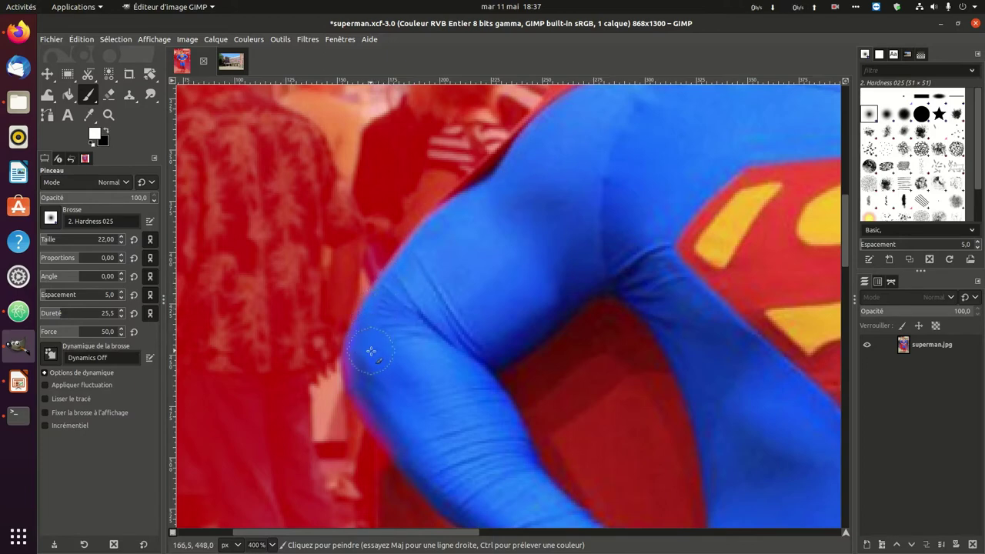
left_click(173, 537)
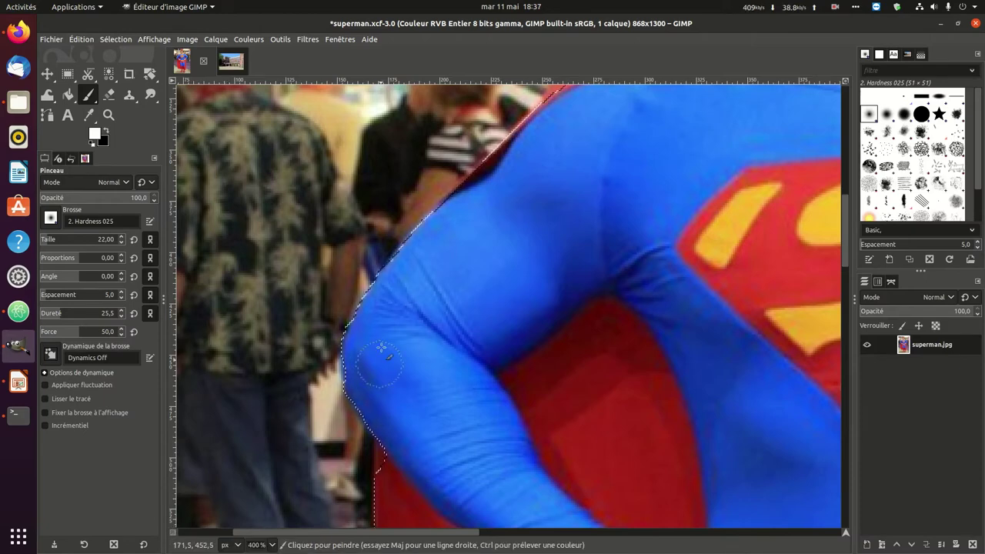
Paint white in the quick mask along the right elbow and the cape's shoulder edge, and convert the mask back to a selection.
key("shift+q")
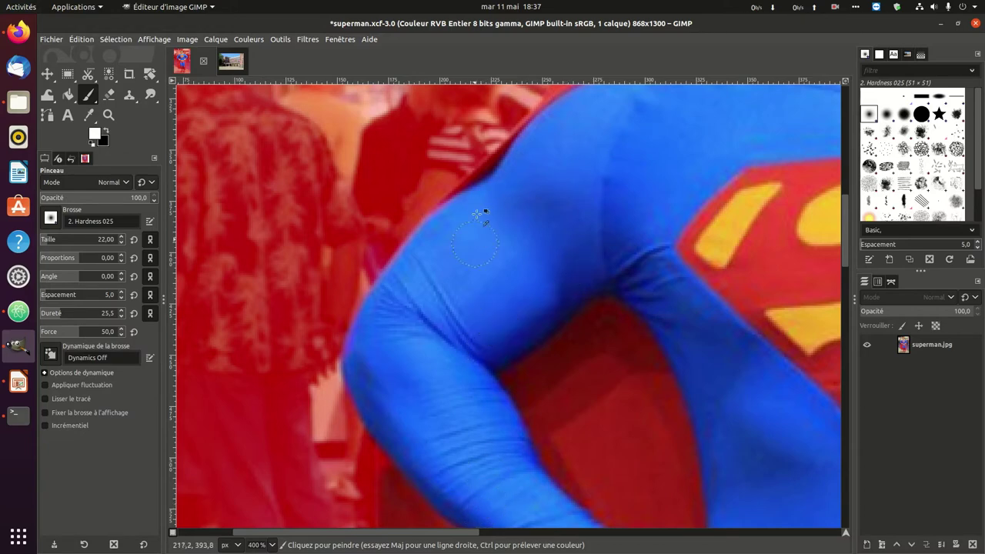
scroll(484, 212, "up", 4)
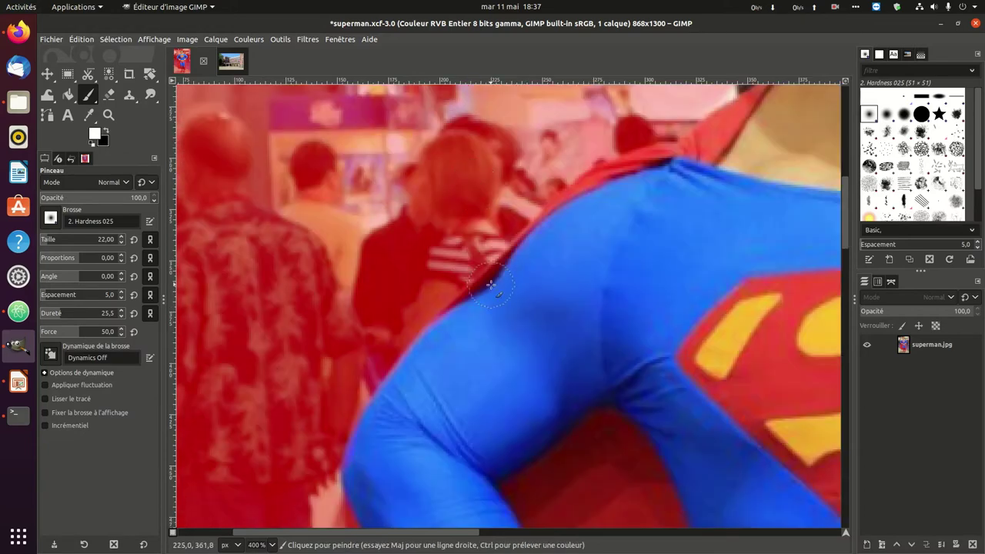
left_click(173, 532)
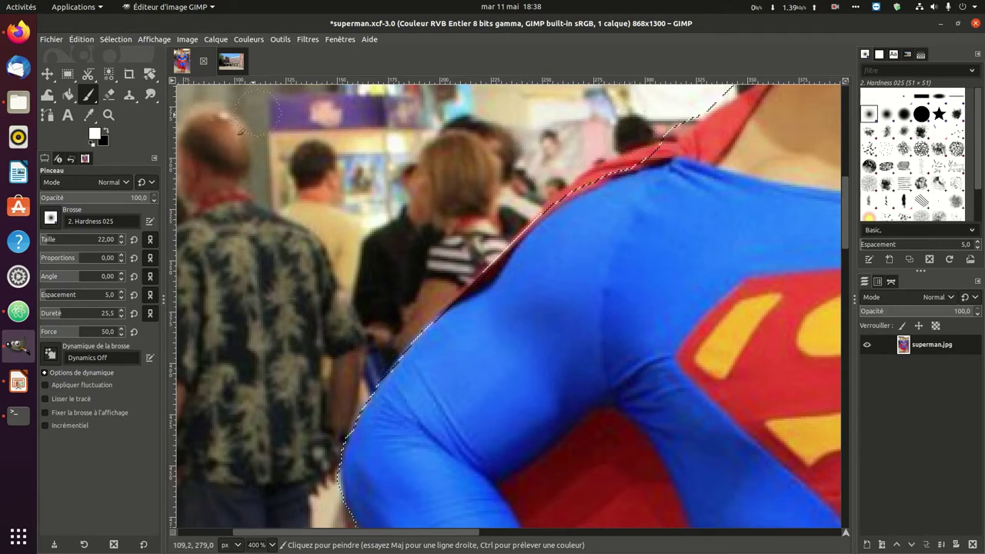
left_click(174, 532)
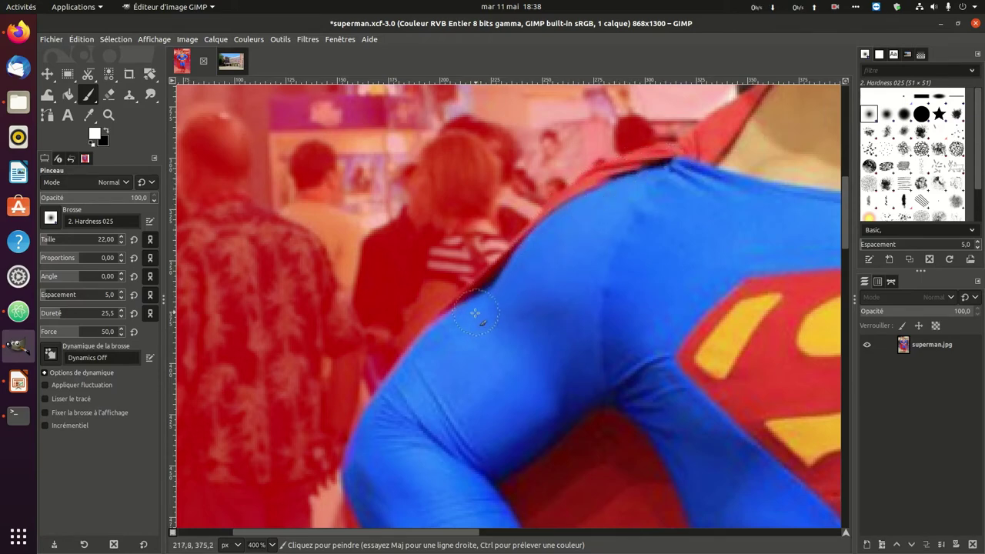
left_click(173, 531)
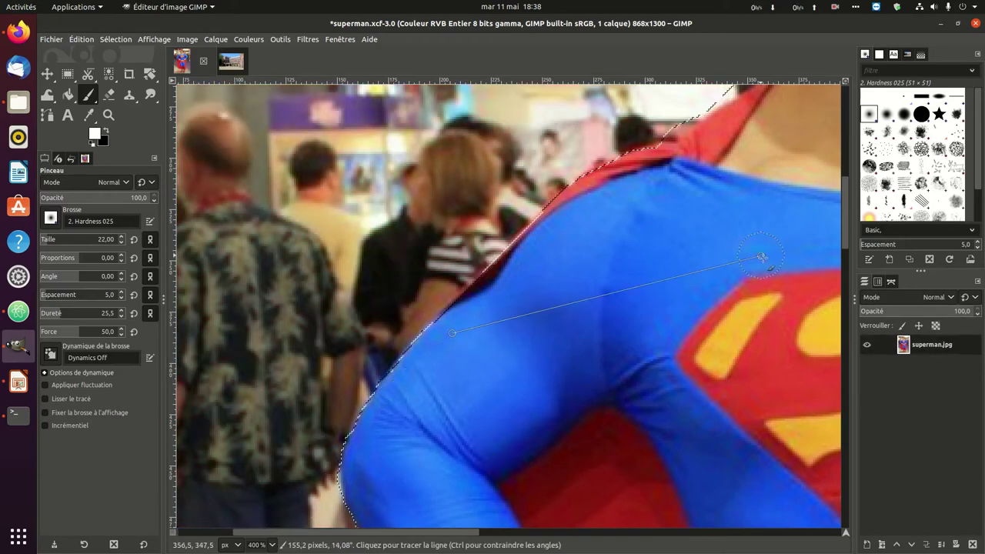
Paint black in the quick mask over the background beside the cape collar at the neck to remove it from the selection.
scroll(706, 200, "up", 3)
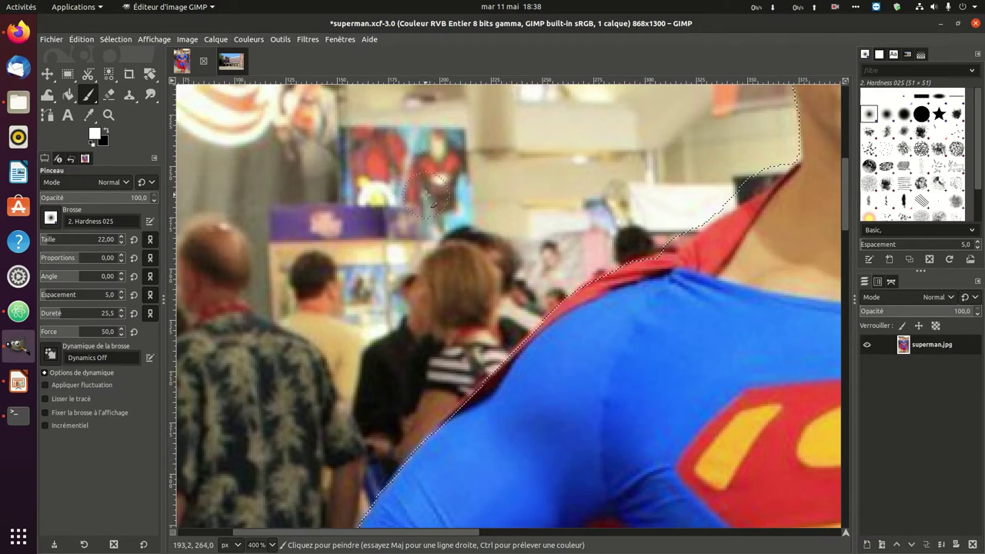
left_click(107, 133)
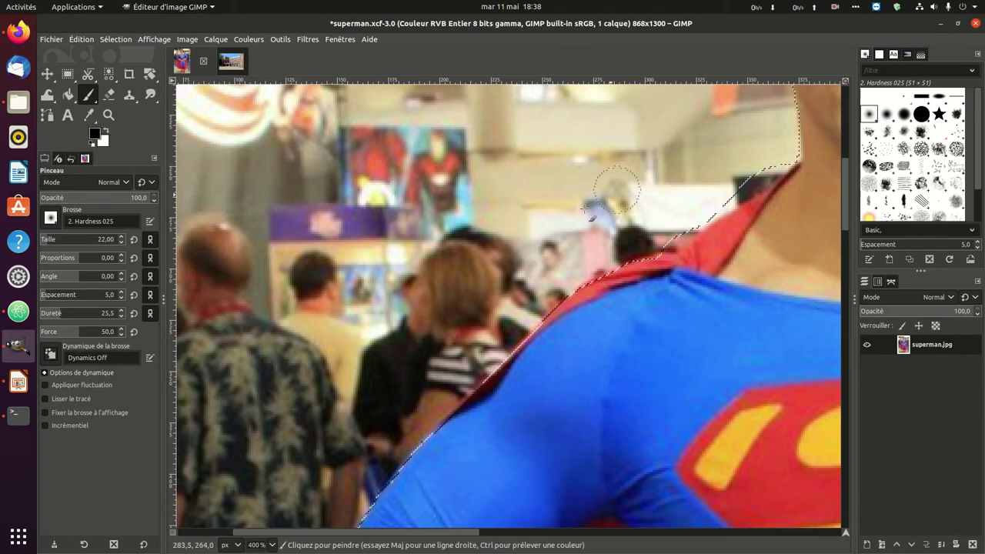
left_click(173, 537)
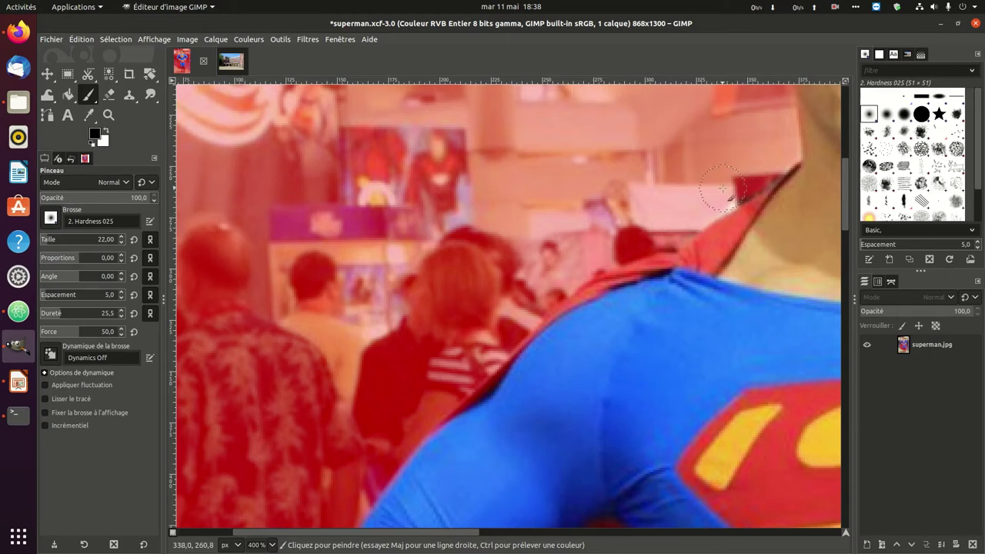
mouse_move(765, 157)
left_mouse_down()
mouse_move(731, 188)
mouse_move(745, 181)
left_mouse_up()
left_click(226, 545)
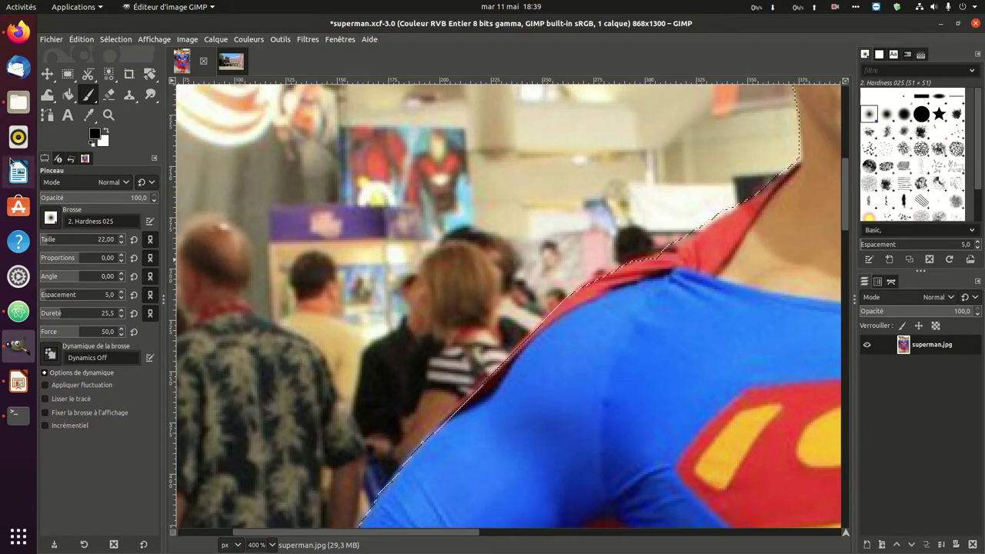
Set the brush size to 8 and refine the selection between the cape collar and right shoulder with black in the quick mask.
left_click_drag(59, 245, 46, 242)
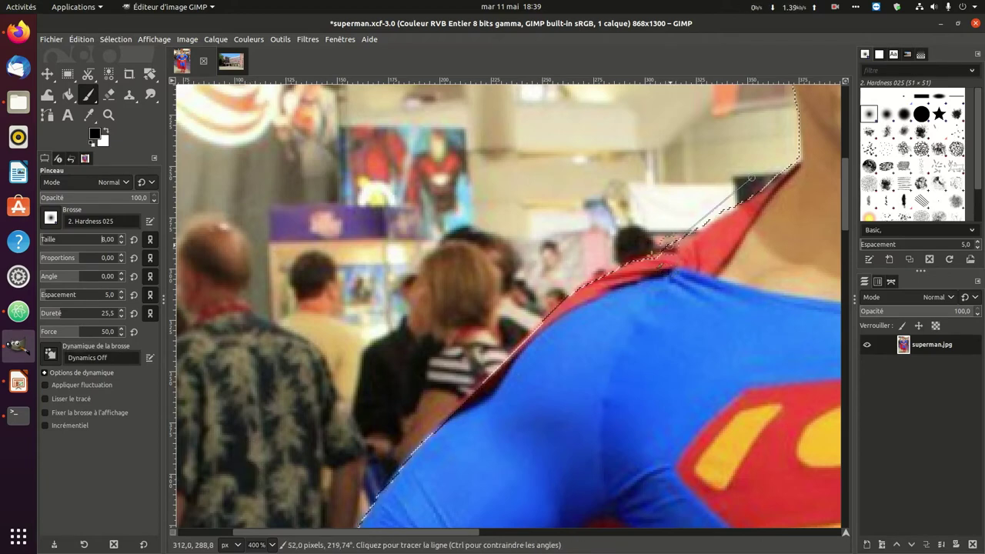
left_click(173, 532)
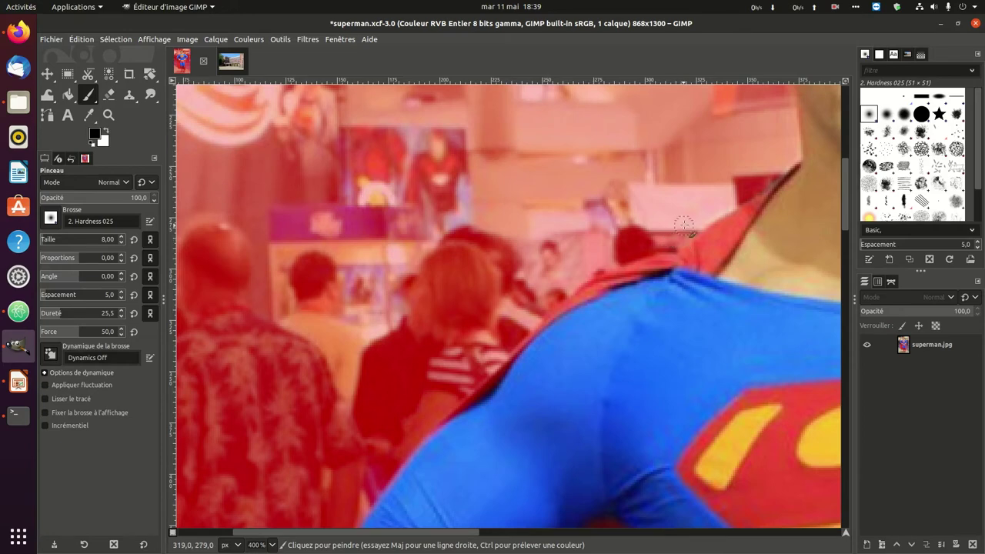
left_click(174, 534)
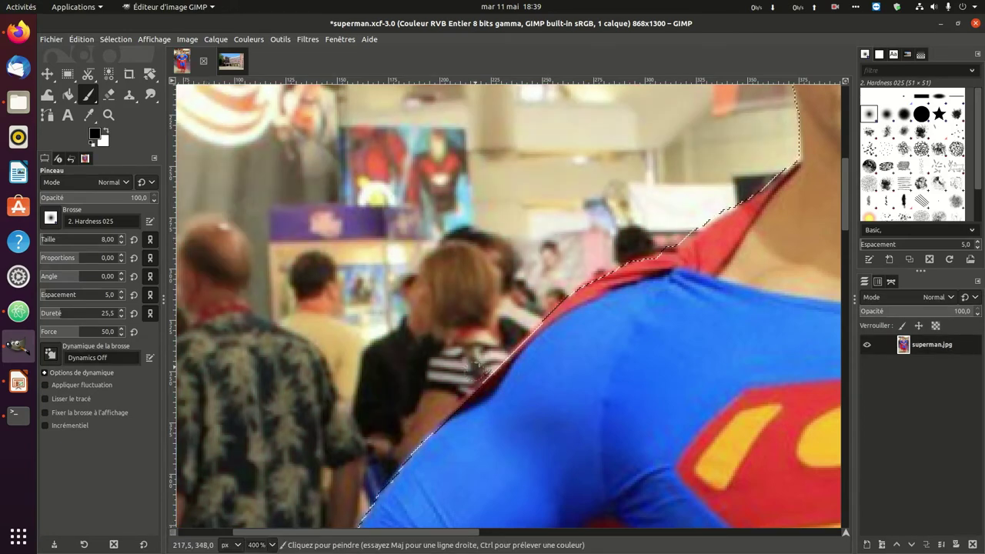
key("ctrl+shift+a")
key("shift+q")
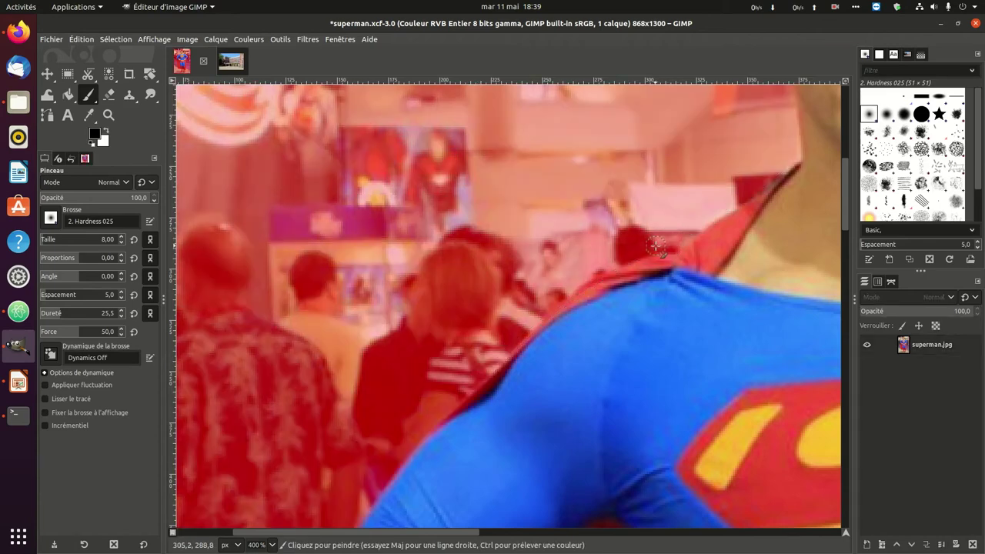
key("shift+q")
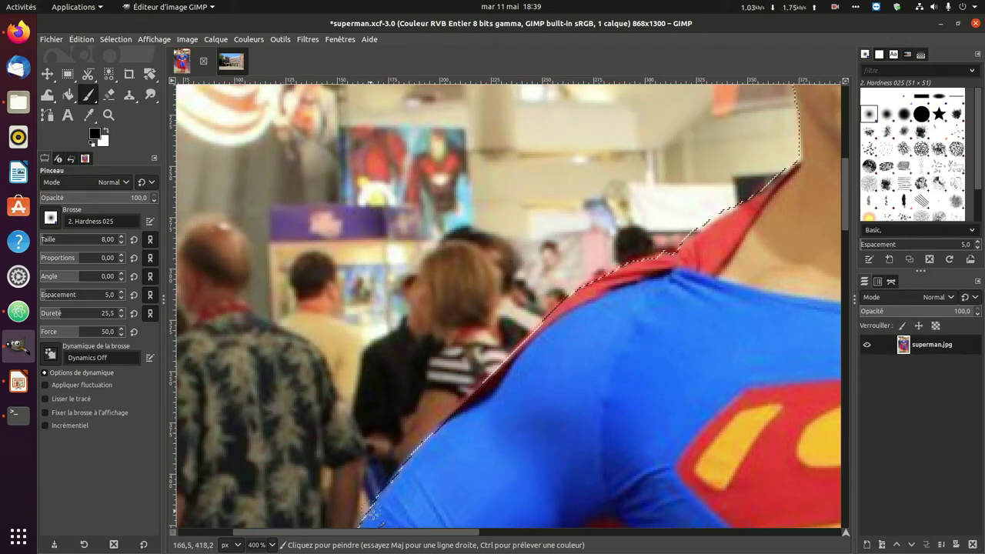
Paint white in the quick mask over the missing part of Superman's left shoulder, restore black as foreground colour, and return to the selection.
left_click_drag(439, 531, 659, 527)
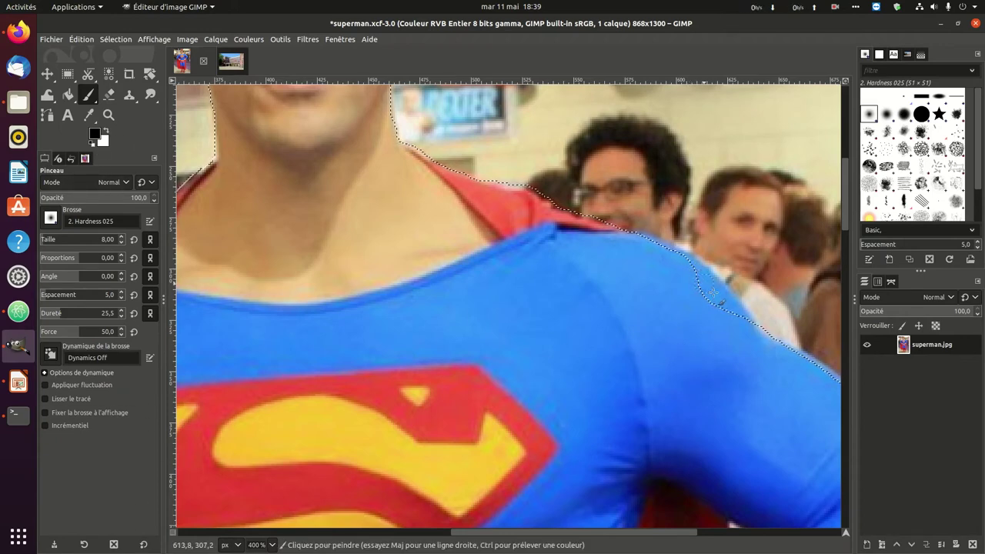
left_click(106, 130)
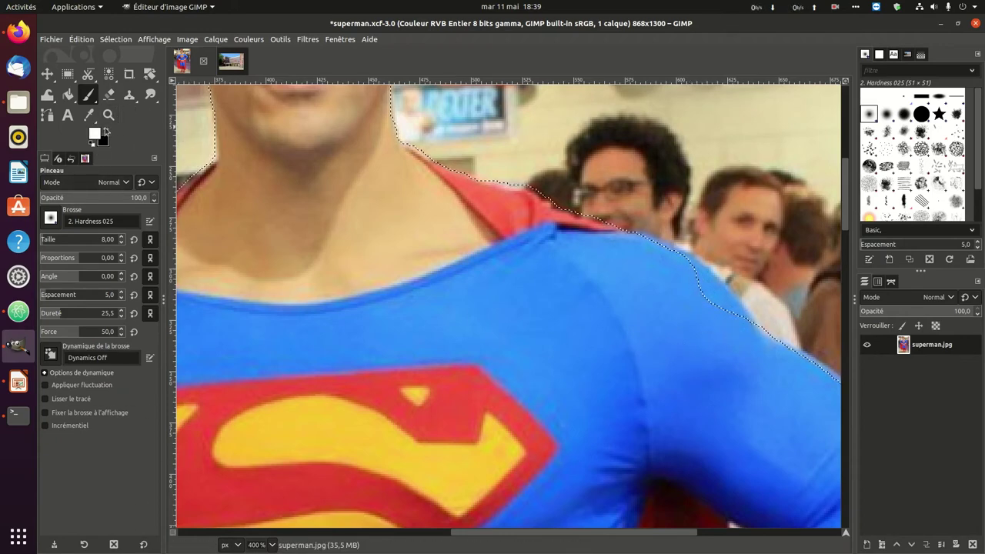
left_click(173, 532)
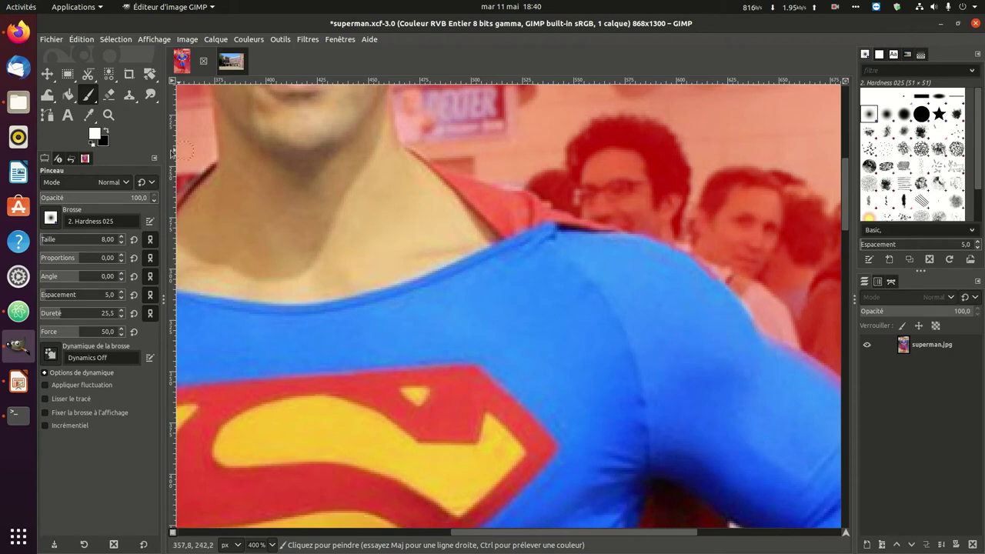
left_click(106, 132)
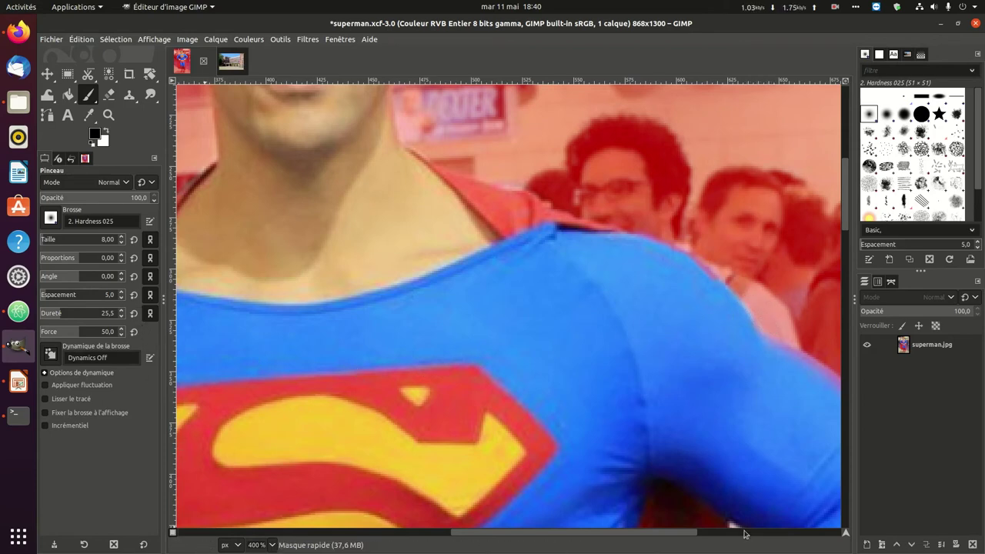
key("shift+q")
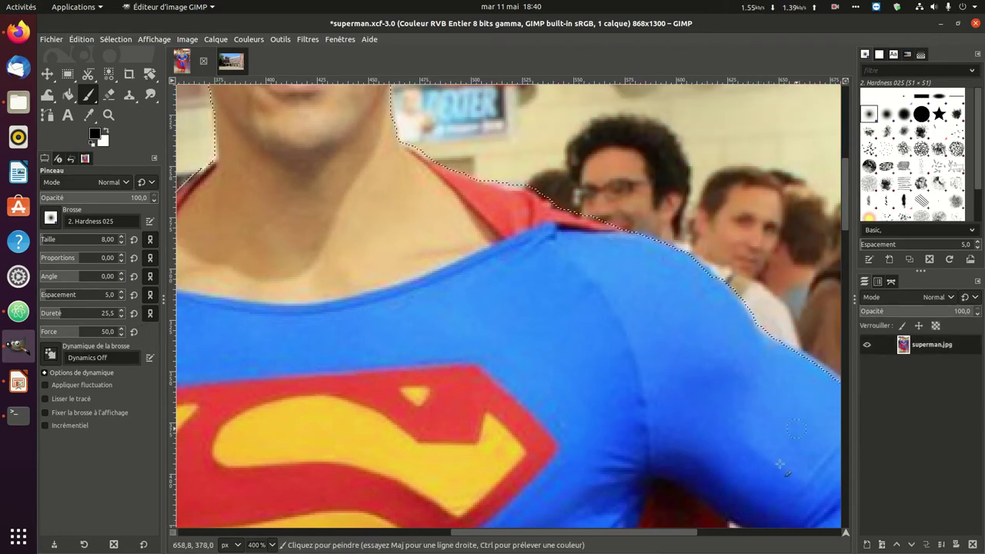
Turn the selection into a quick mask for the area around Superman's right shoulder.
left_click_drag(684, 532, 594, 536)
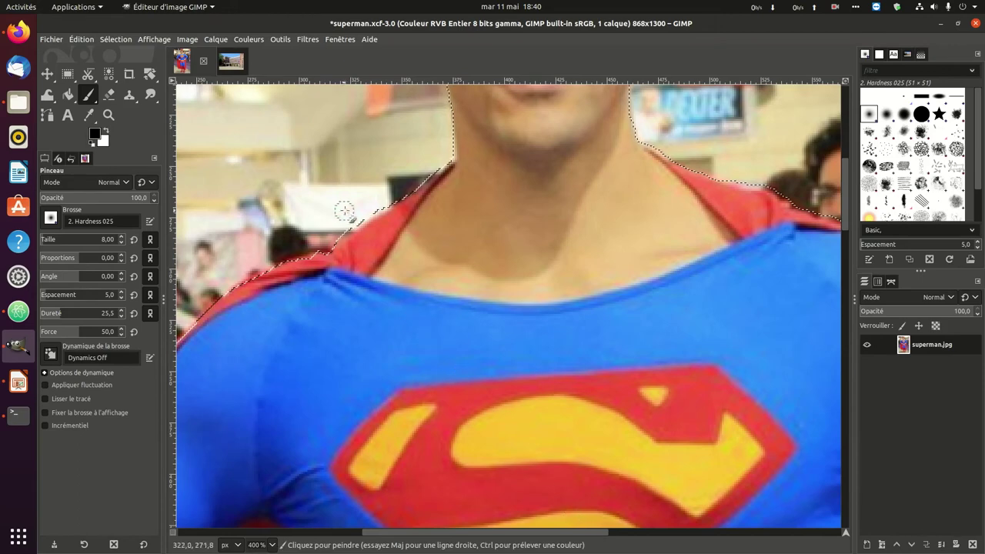
scroll(412, 495, "left", 5)
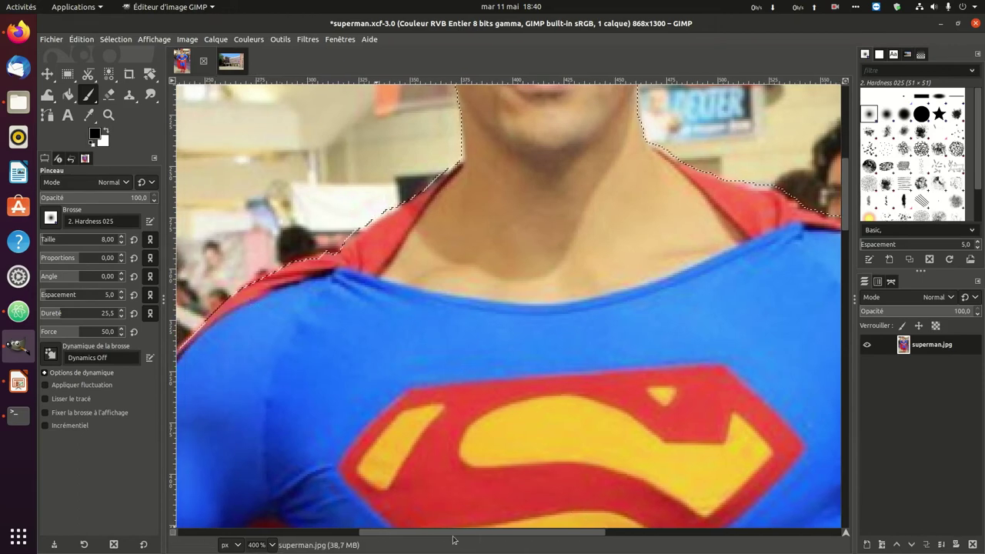
left_click(173, 532)
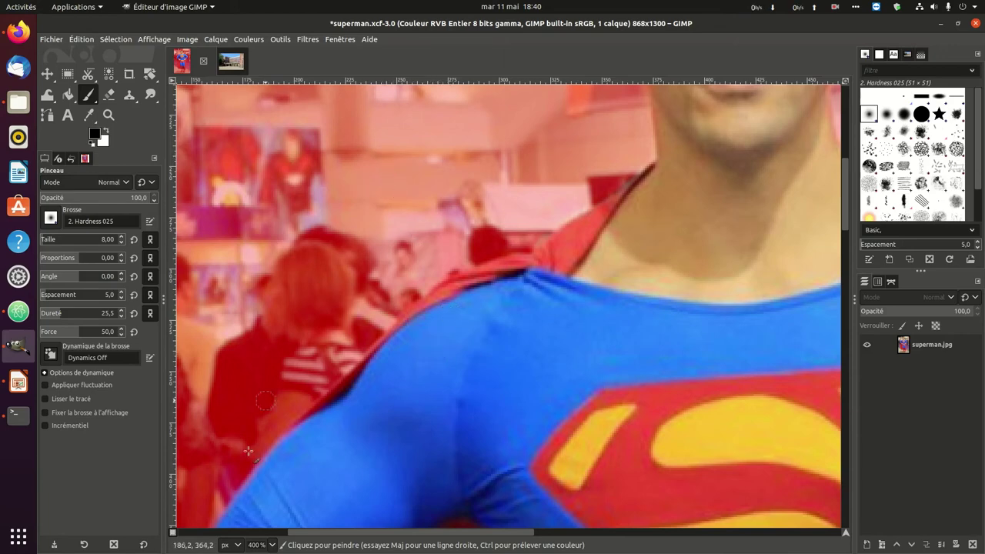
Change the quick mask's overlay colour to bright green in its colour and opacity settings.
right_click(172, 533)
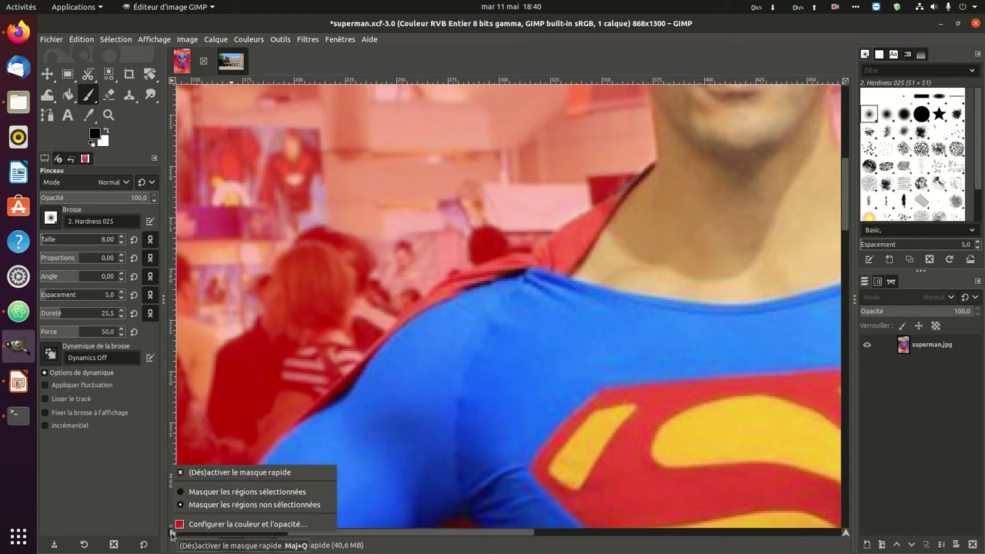
left_click(292, 524)
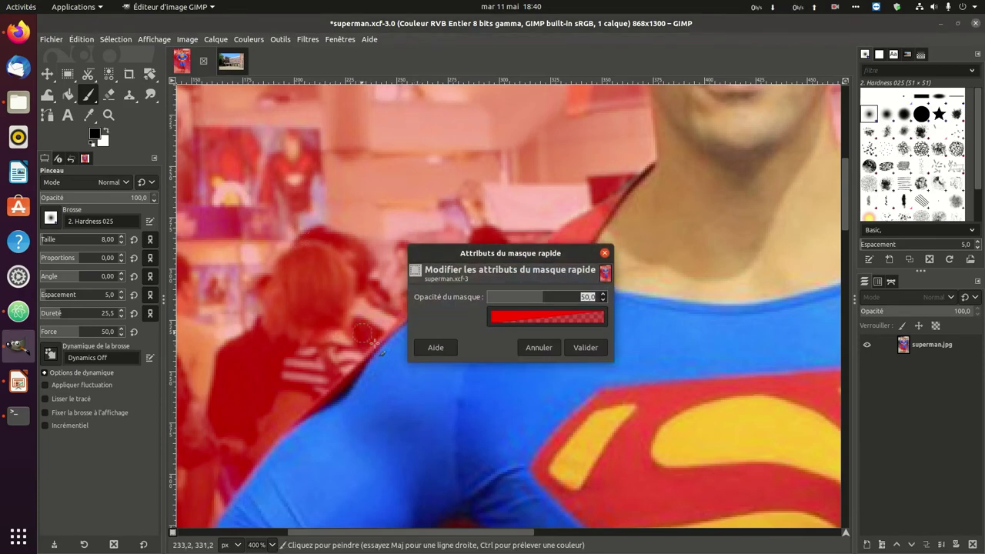
left_click(547, 318)
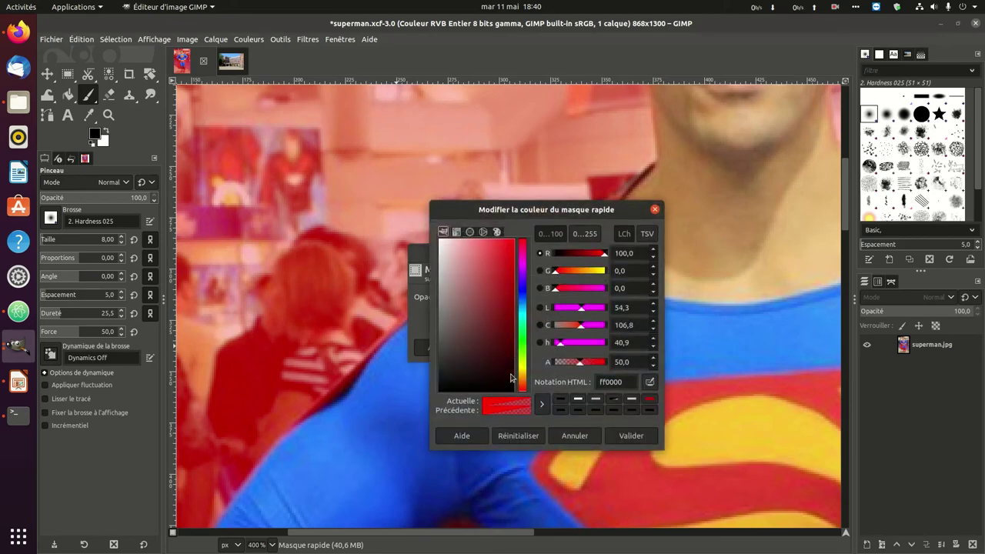
left_click(522, 346)
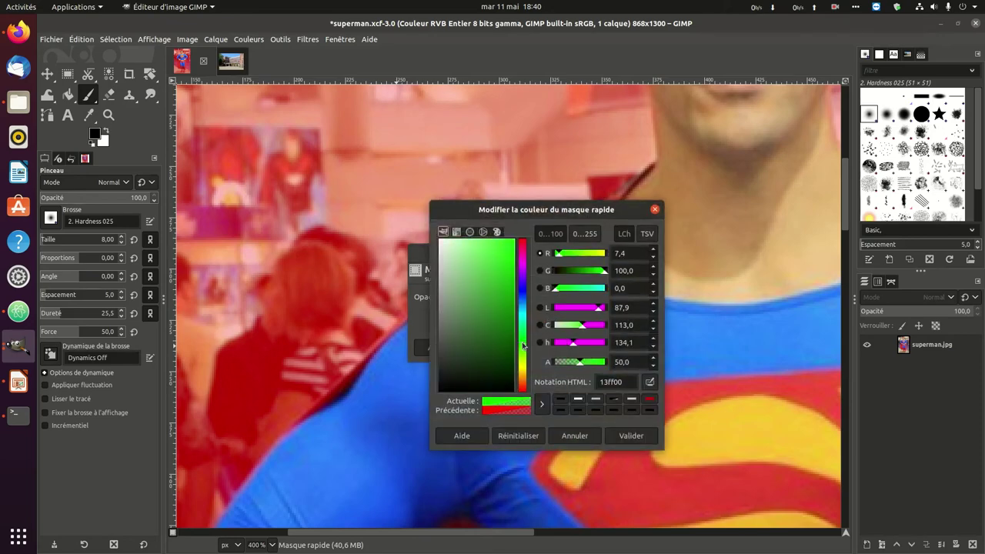
left_click_drag(522, 347, 521, 343)
left_click(629, 435)
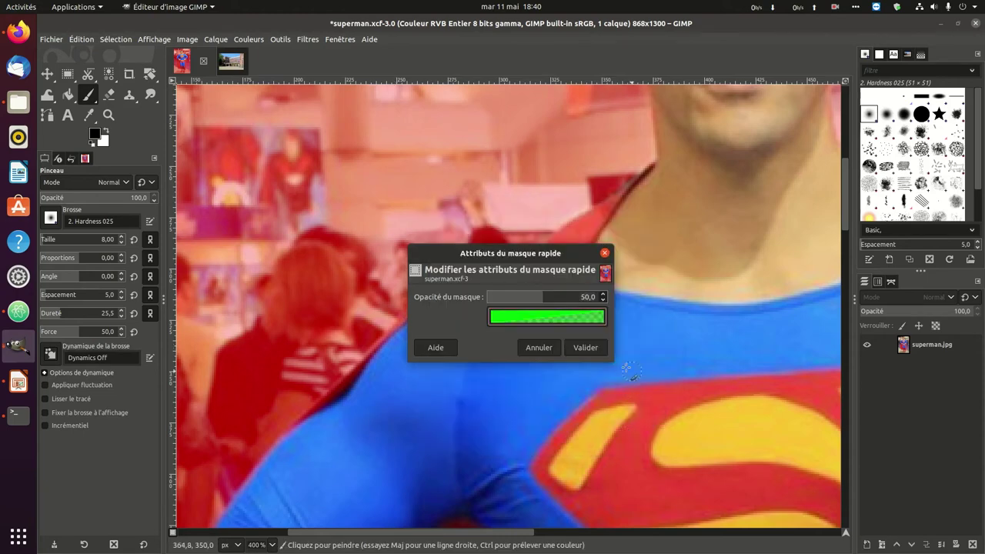
left_click(586, 347)
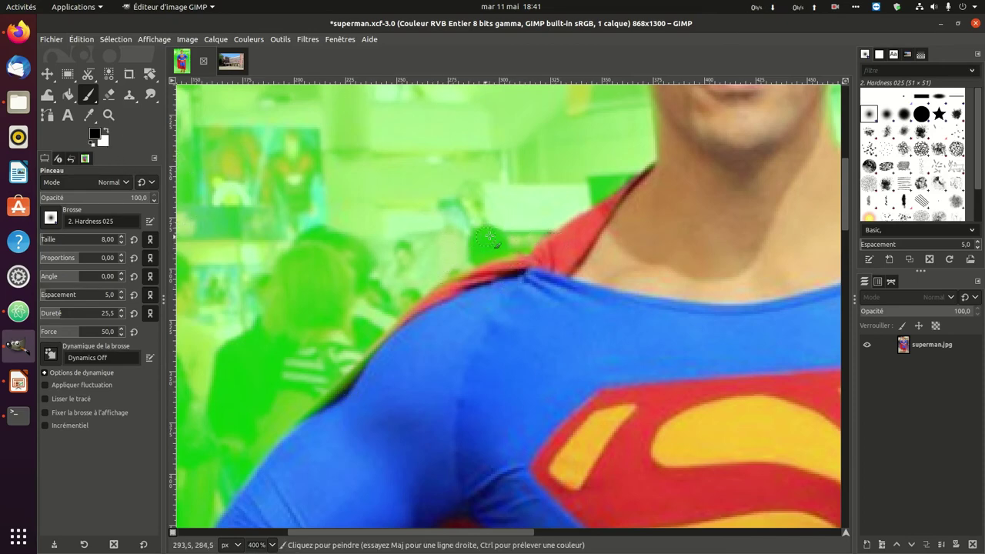
Make white the foreground colour and convert the green quick mask back to a selection.
key("x")
key("x")
key("x")
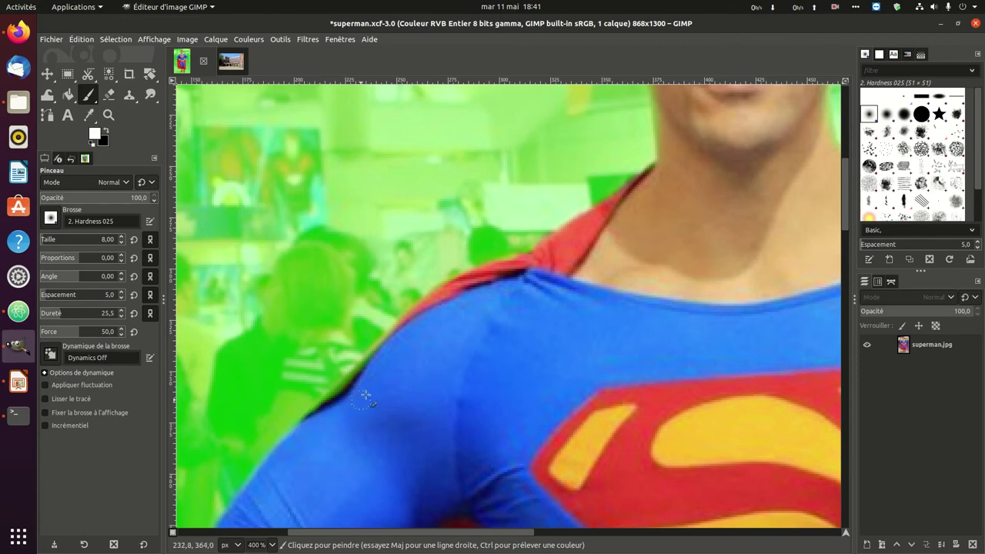
left_click(173, 532)
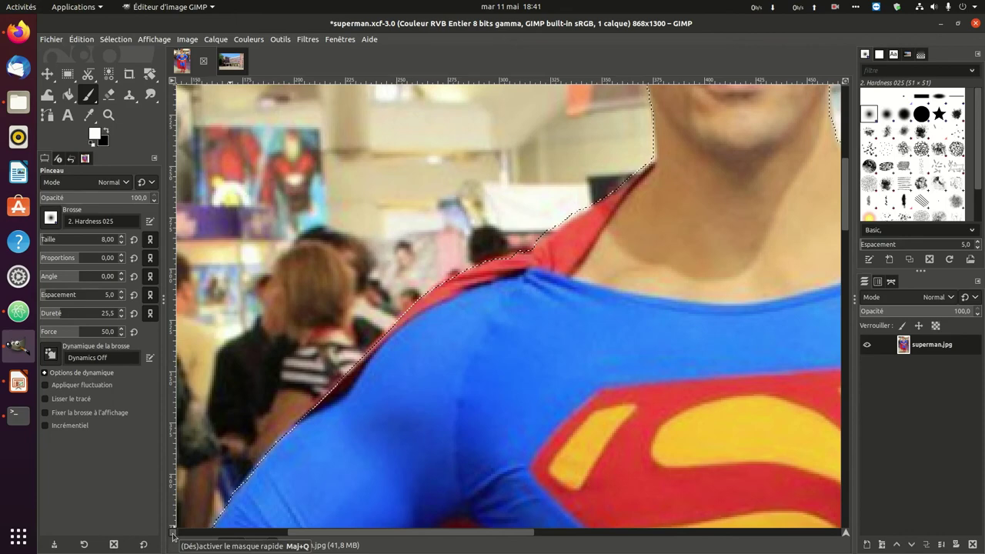
left_click(173, 532)
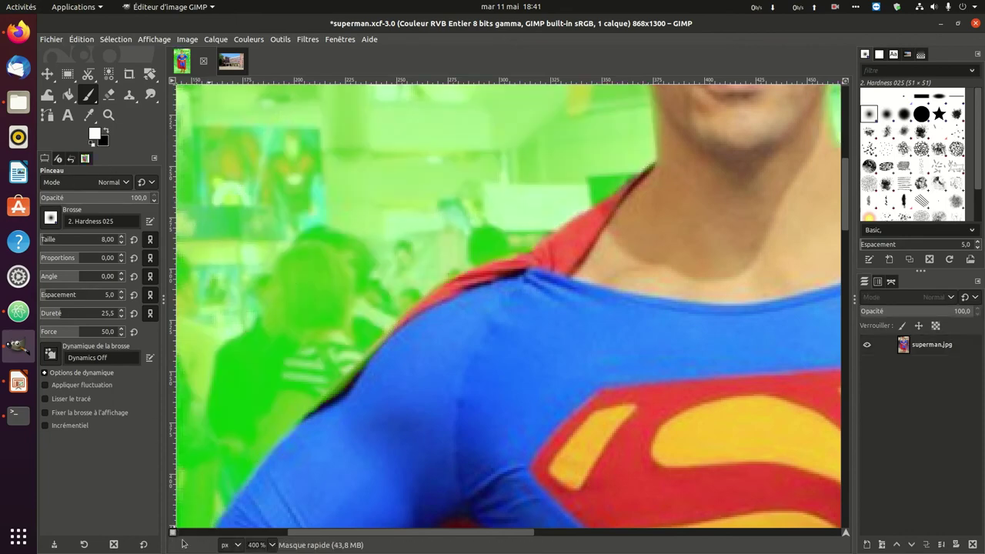
left_click(173, 532)
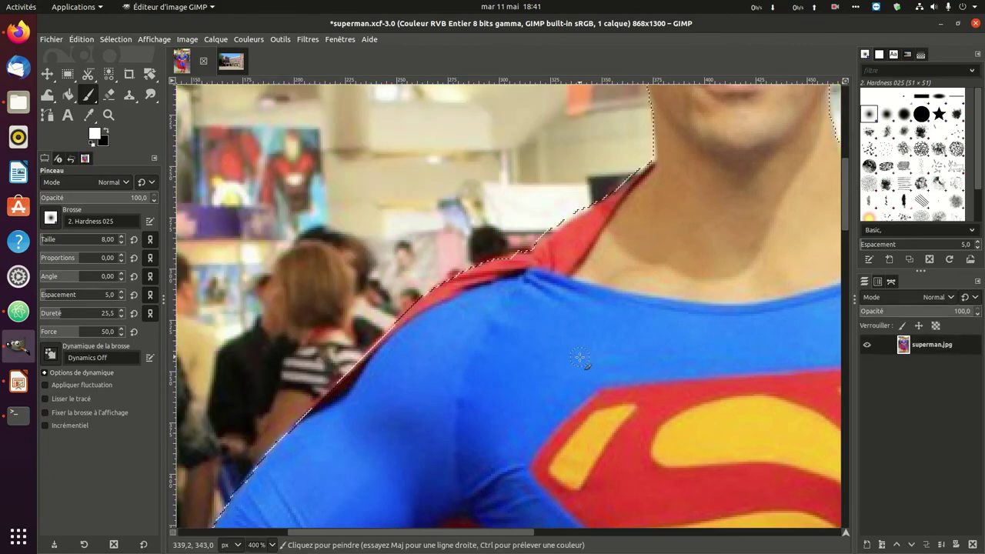
Examine the selection around Superman's whole figure at 150% zoom, both as an outline and as a quick mask.
scroll(589, 327, "down", 1, "ctrl")
scroll(589, 327, "down", 4)
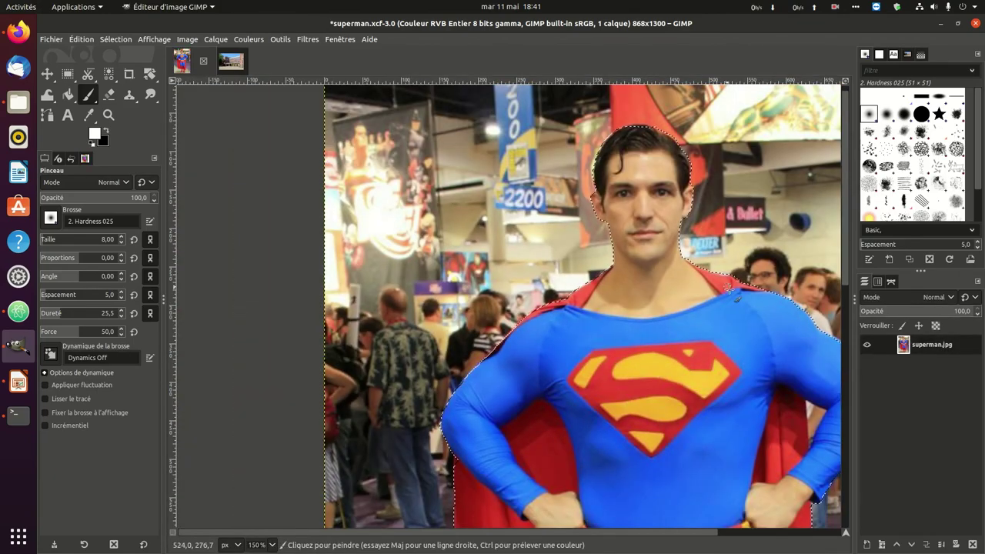
scroll(723, 329, "up", 2)
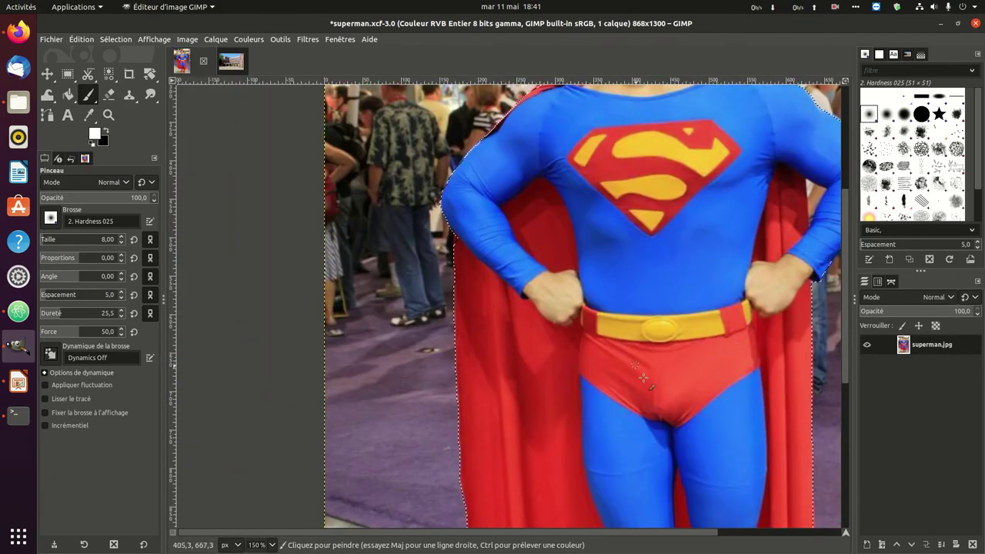
left_click_drag(542, 533, 620, 532)
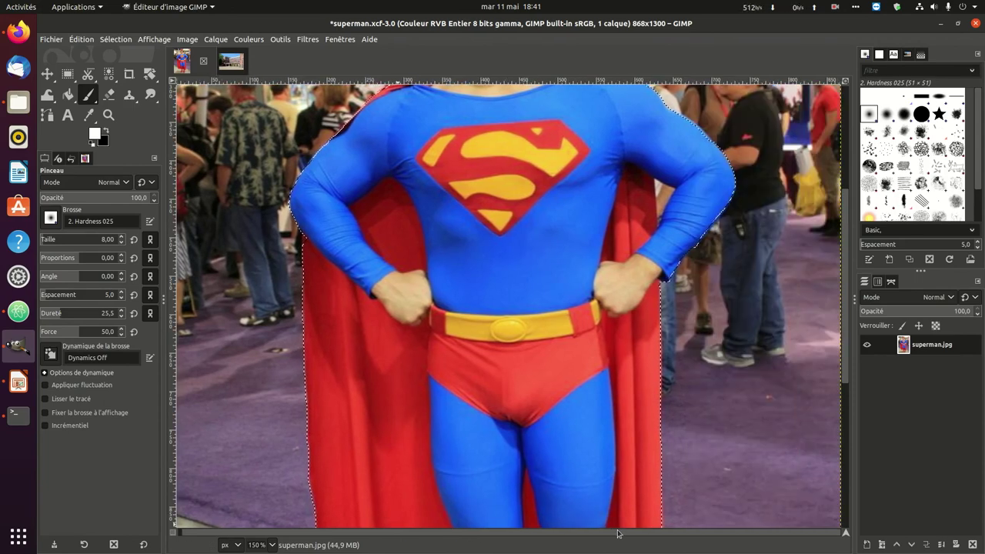
scroll(526, 350, "up", 5)
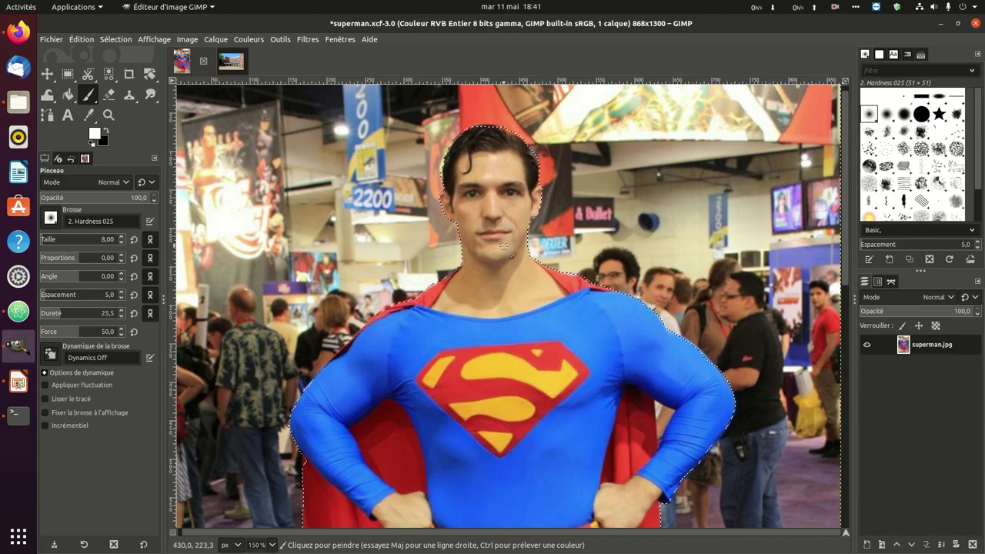
left_click(173, 532)
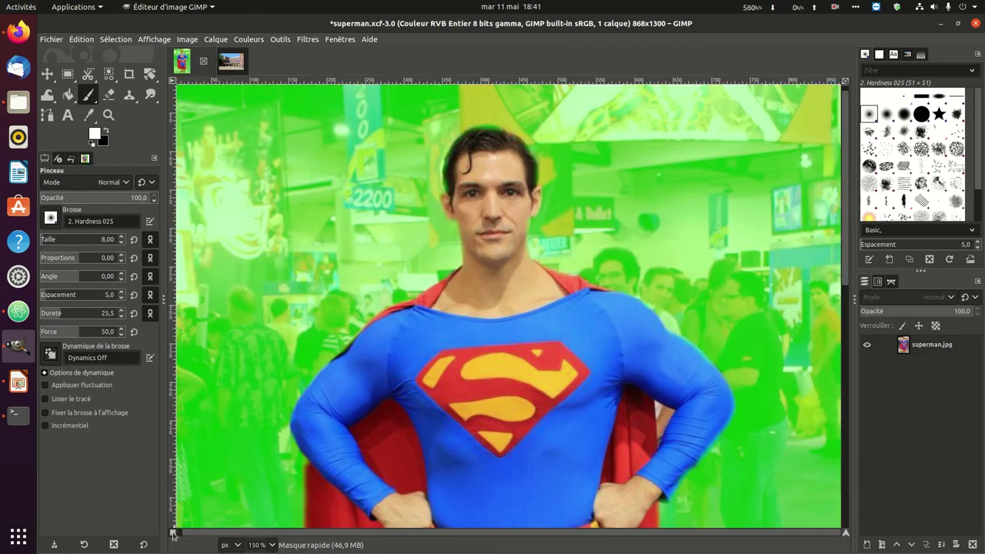
left_click(173, 533)
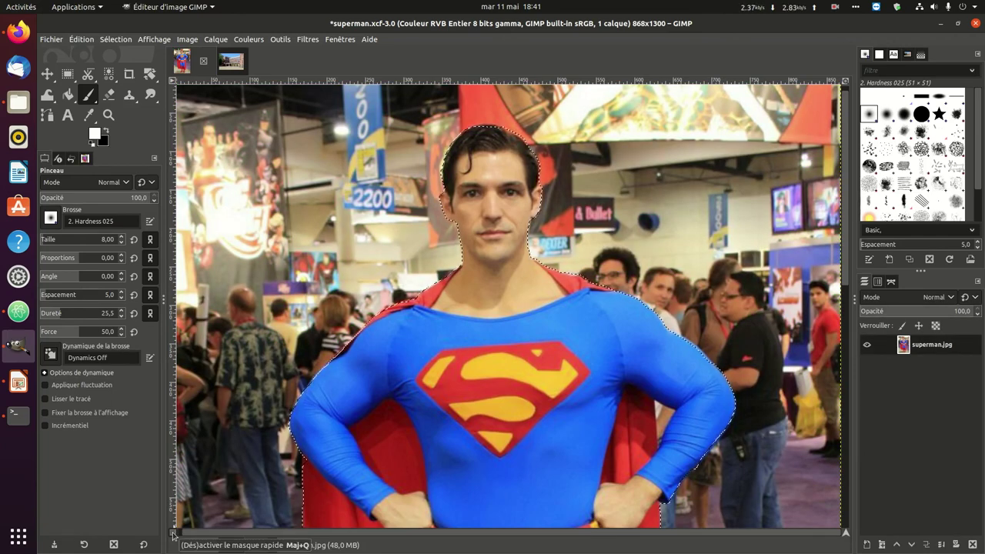
left_click(107, 132)
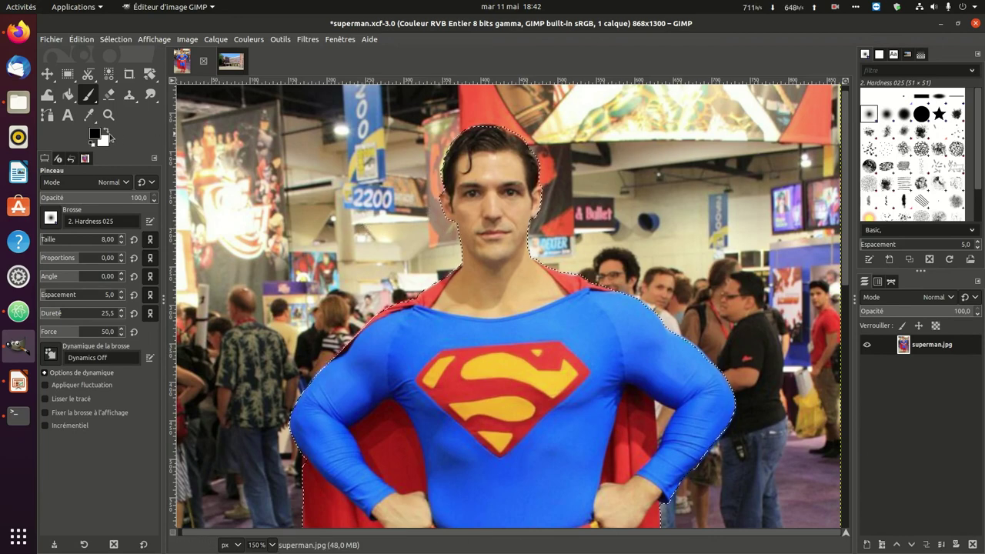
left_click(106, 133)
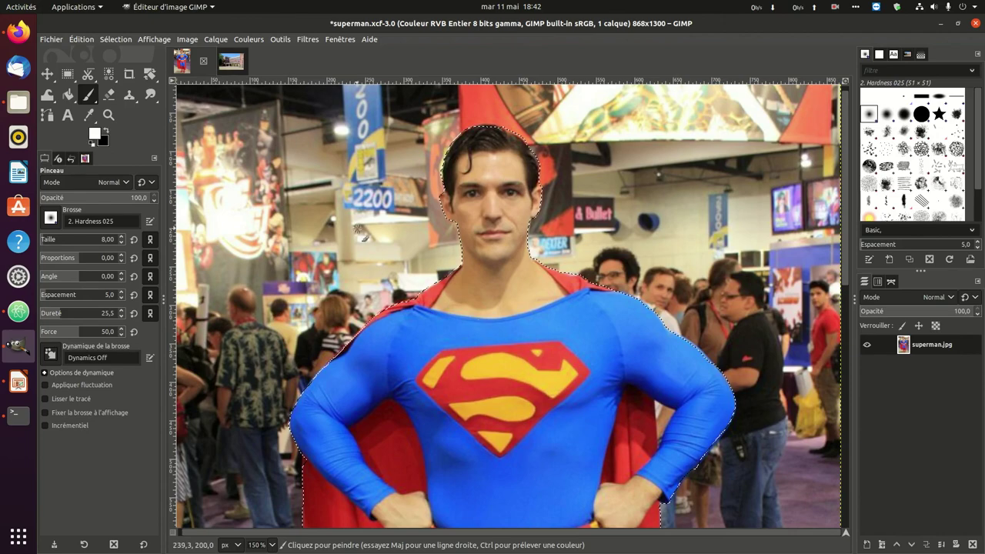
Save the image as superman.xcf in the cour​s1 folder, replacing the existing file.
left_click(51, 39)
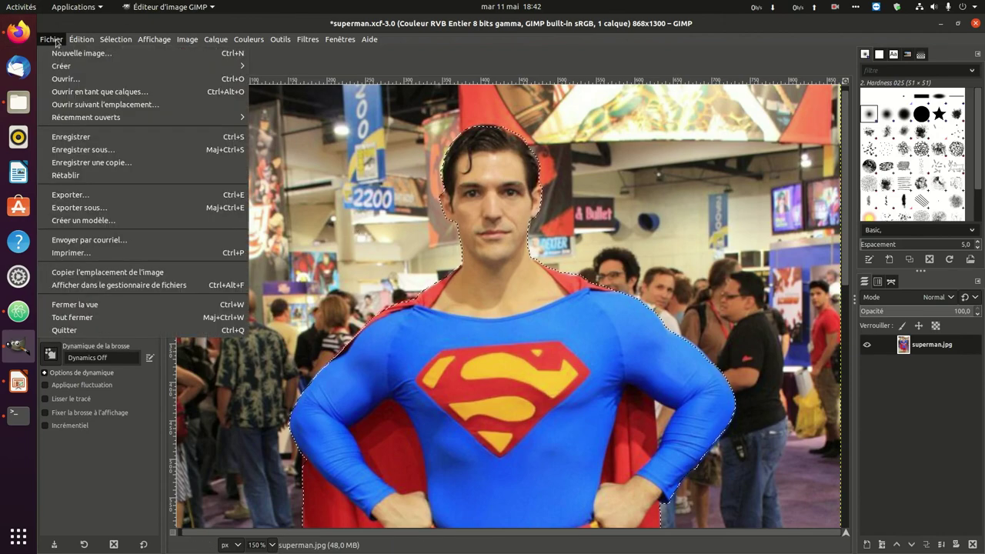
left_click(105, 151)
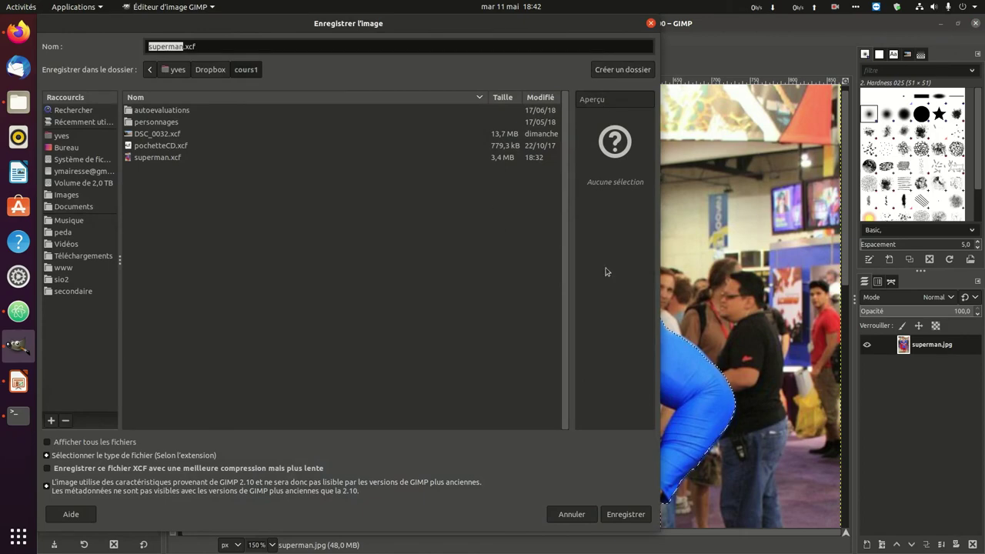
left_click(625, 513)
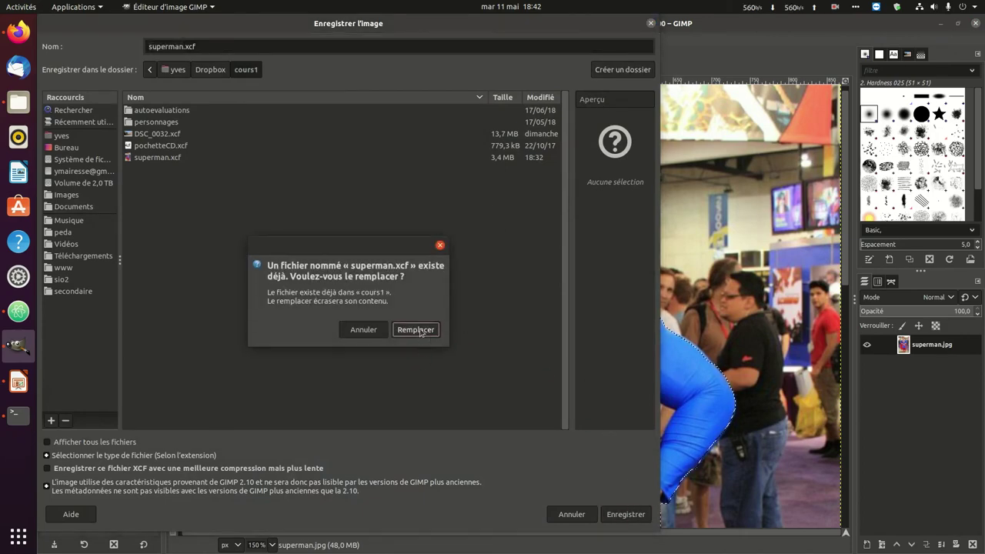
left_click(418, 331)
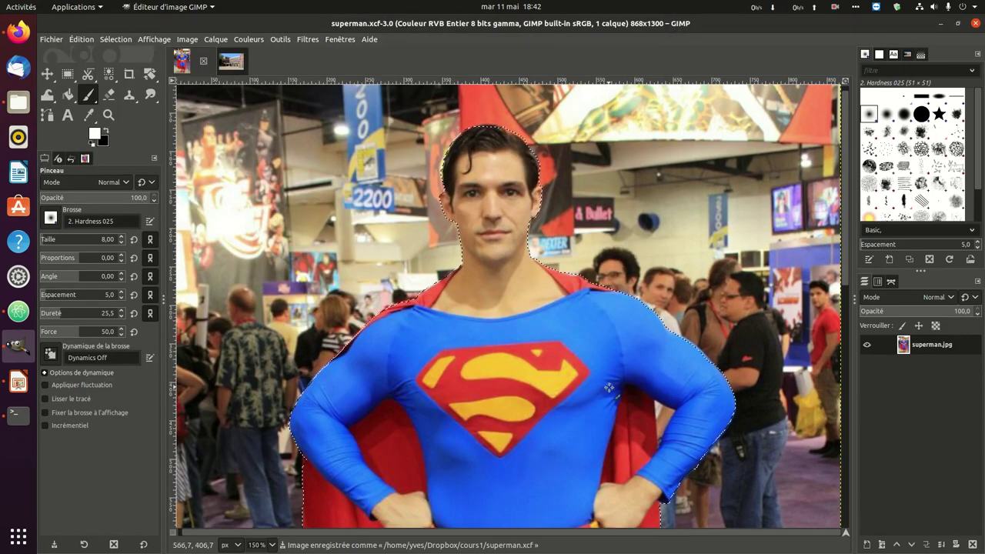